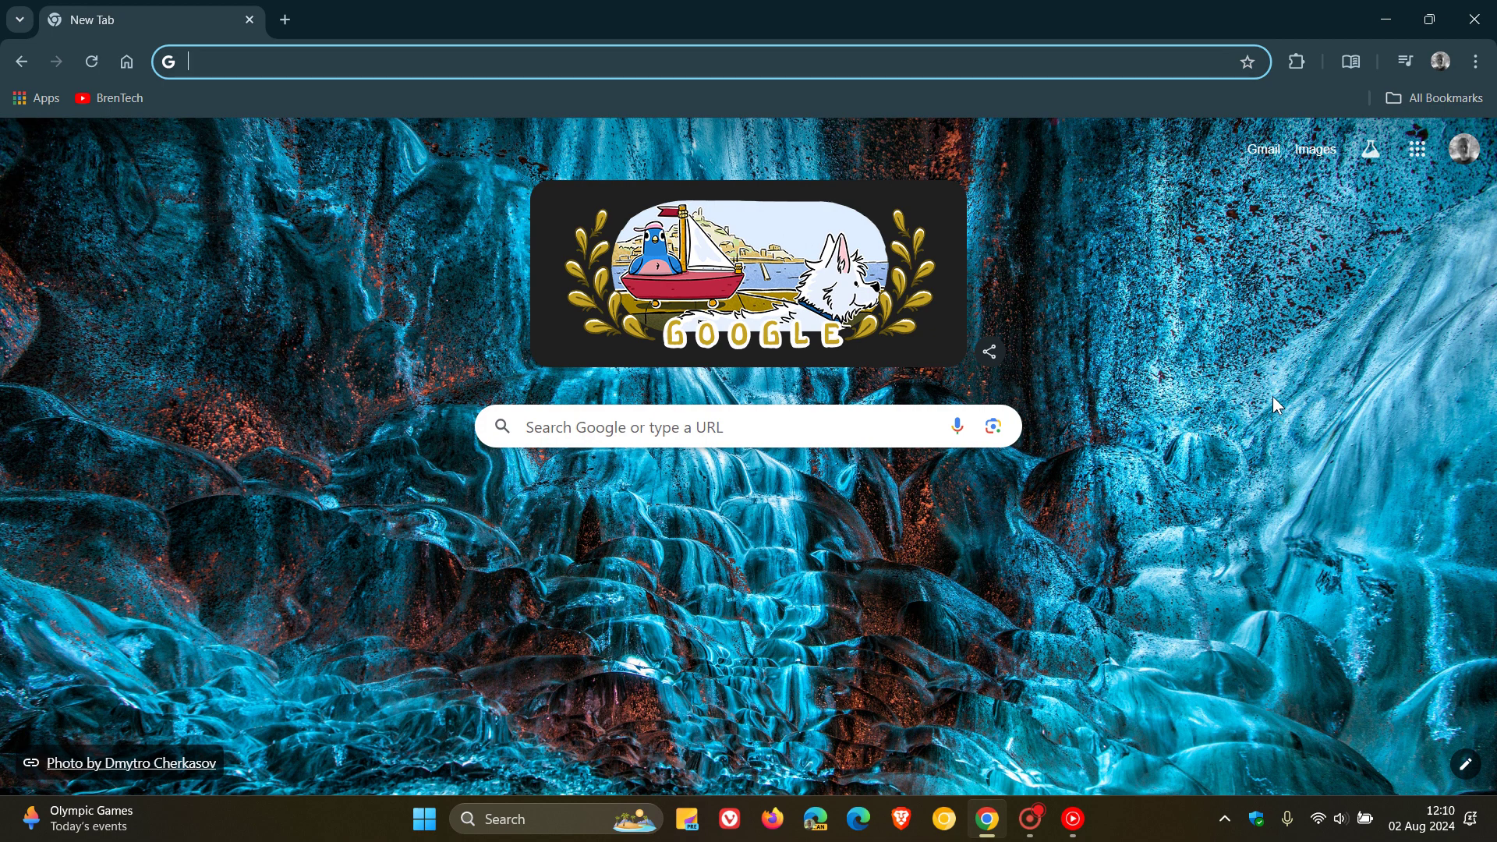
Check Chrome's About page to confirm version 127.0.6533.89 is up to date
left_click(1476, 61)
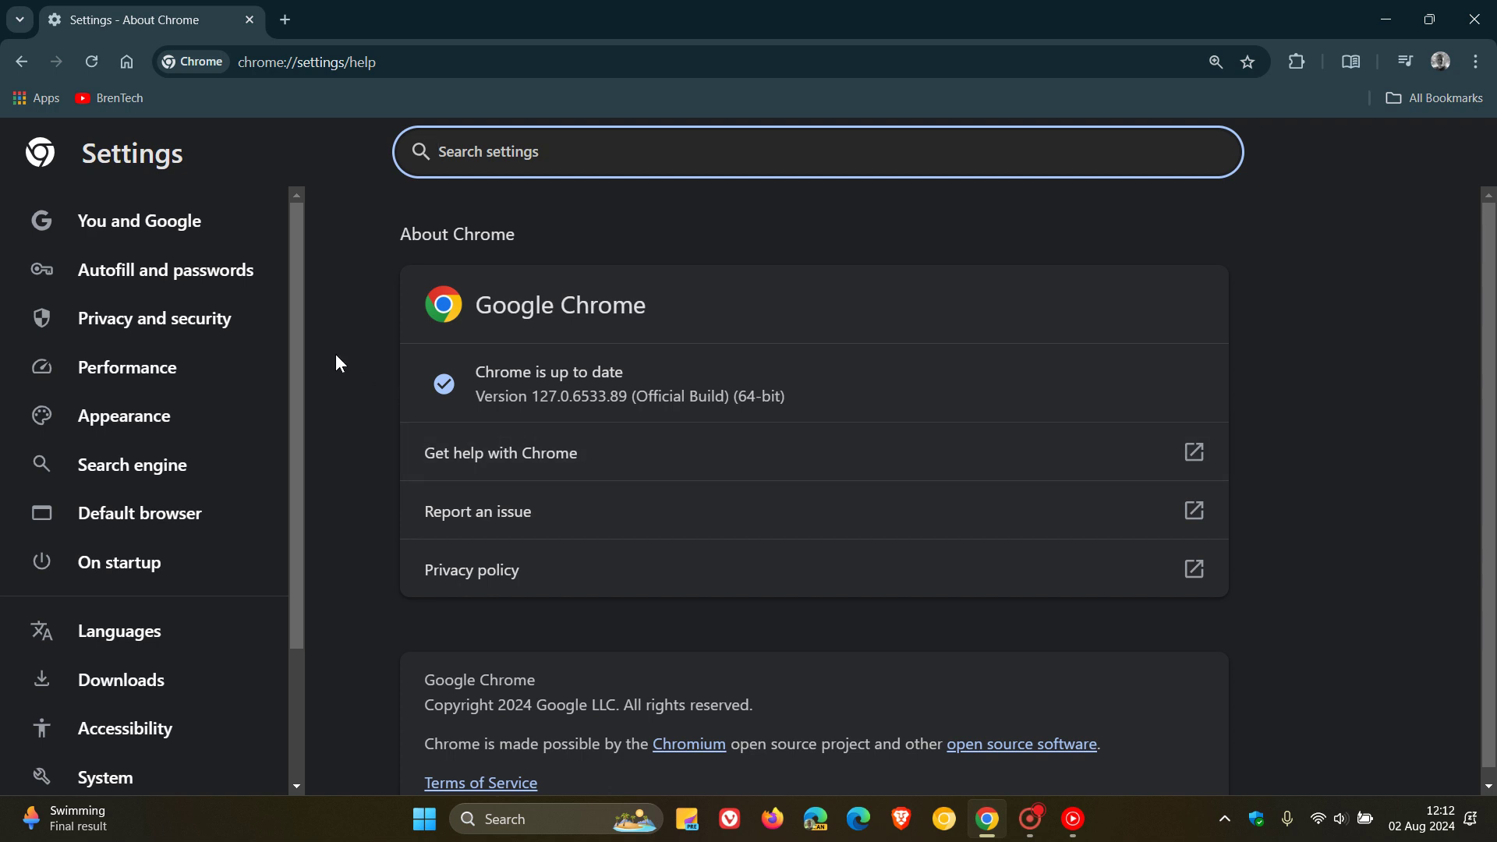
Open Privacy and security from the Settings sidebar to see Safety Check recommendations
left_click(217, 342)
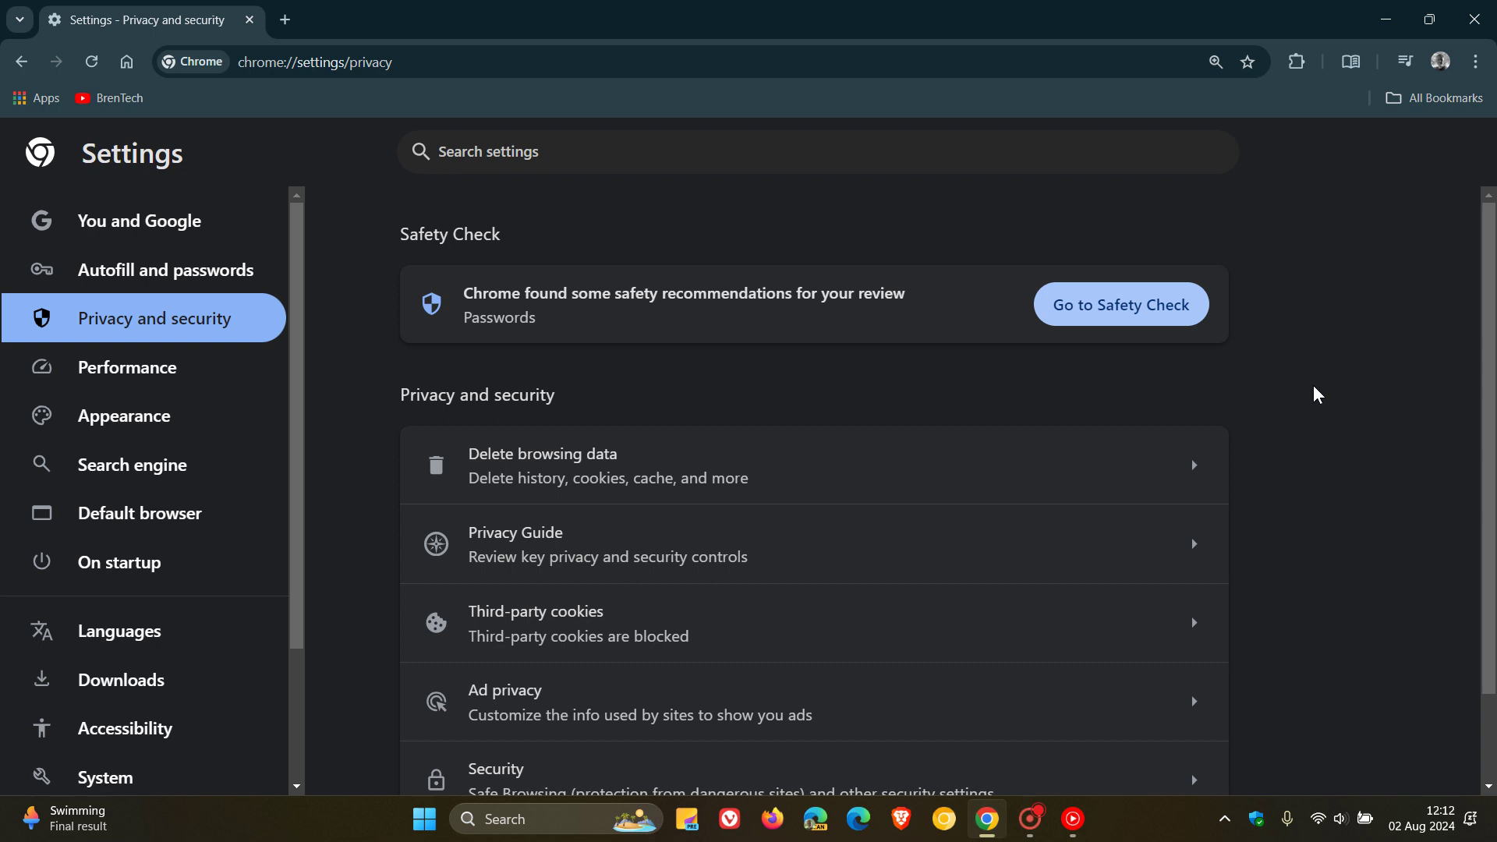
Replace the settings page with a blank New Tab using the toolbar Home button
left_click(128, 64)
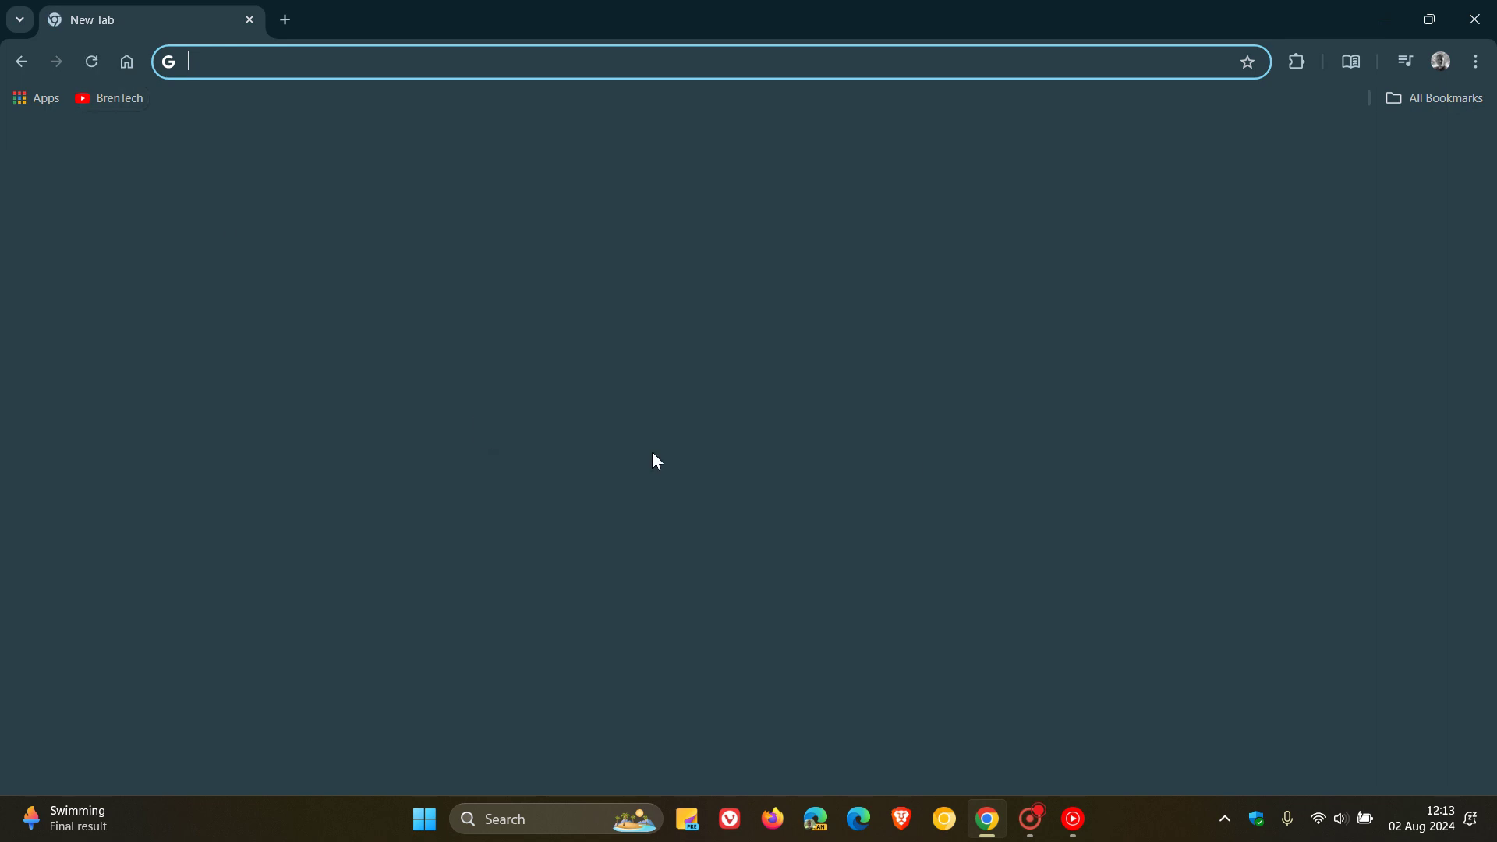